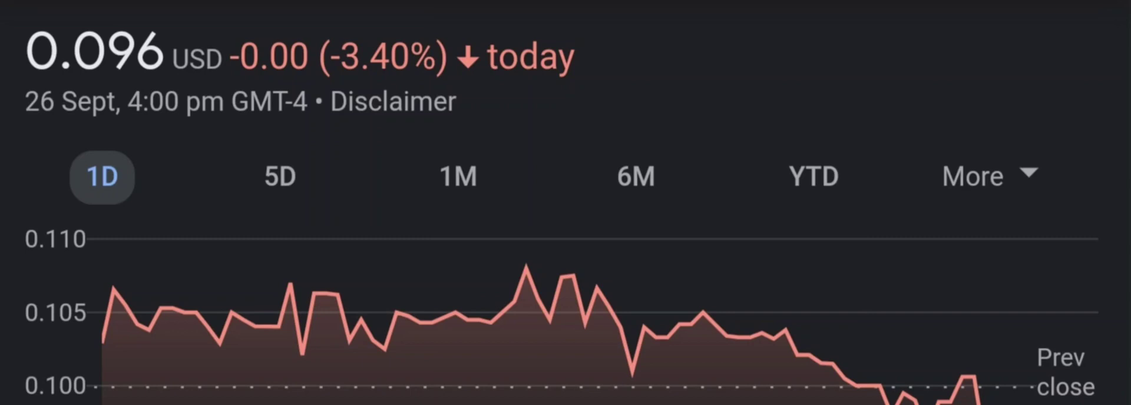
# Step the Google Finance chart range to six months, showing 0.096 USD, down 35.67%
pyautogui.click(280, 176)
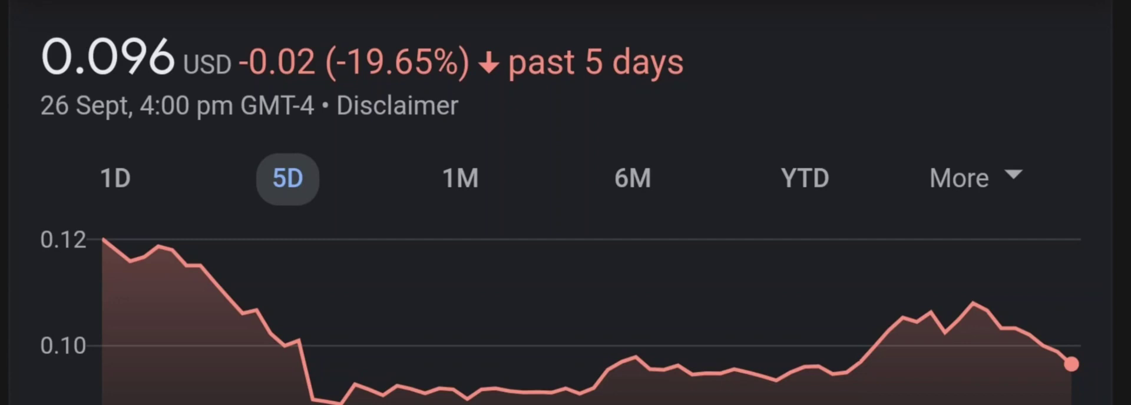
pyautogui.click(459, 178)
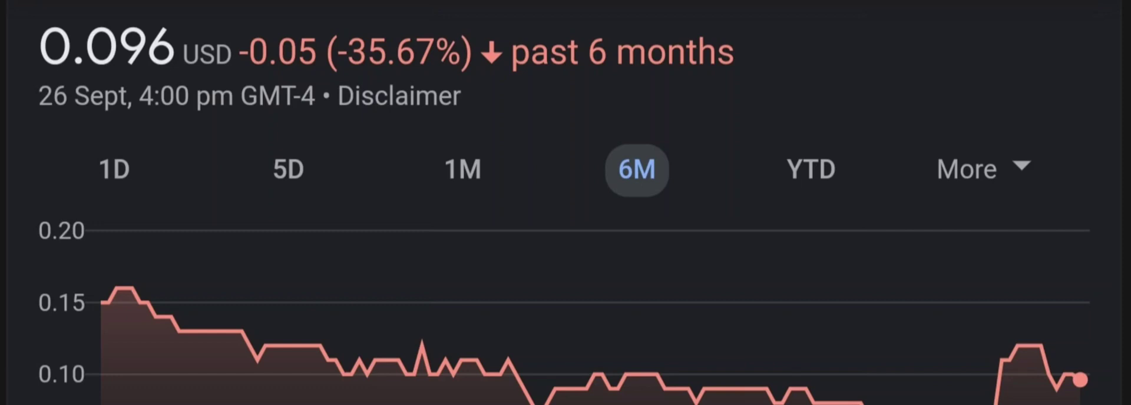
# Switch the Google Finance price chart to the year-to-date range
pyautogui.click(810, 169)
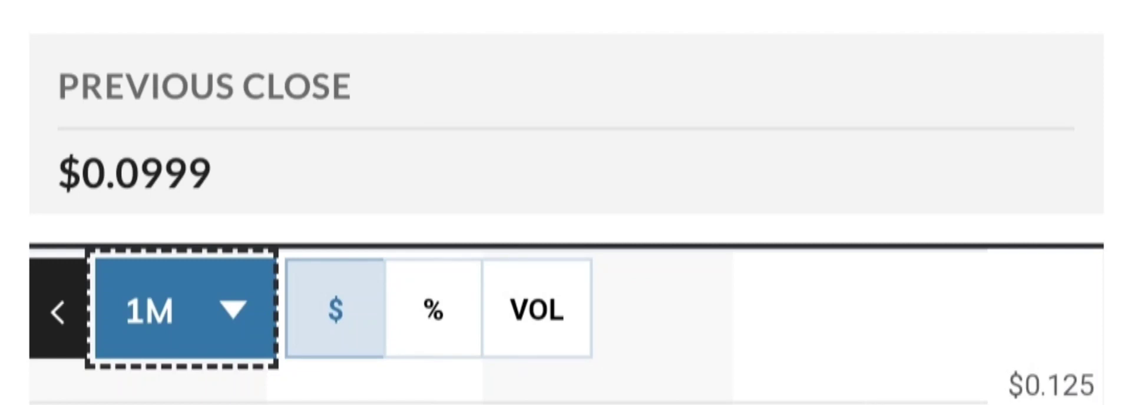
# Set the MarketWatch chart range dropdown to three months
pyautogui.press('Down')
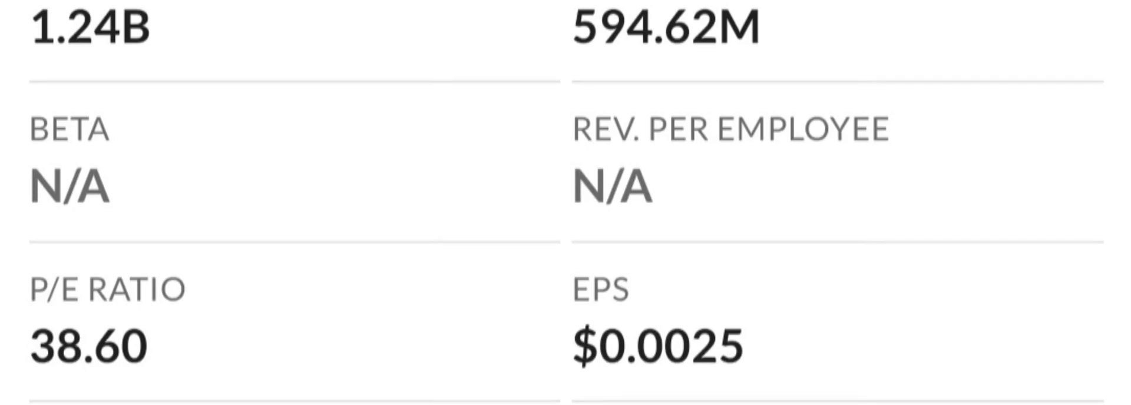
pyautogui.scroll(-10, 566, 202)
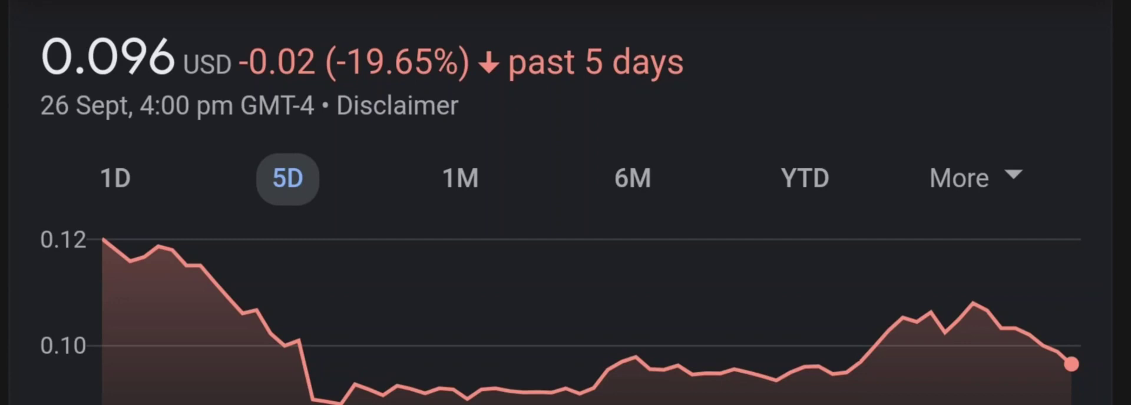
# Switch the Google Finance chart to the 6M range (0.096 USD, down 35.67%)
pyautogui.click(460, 178)
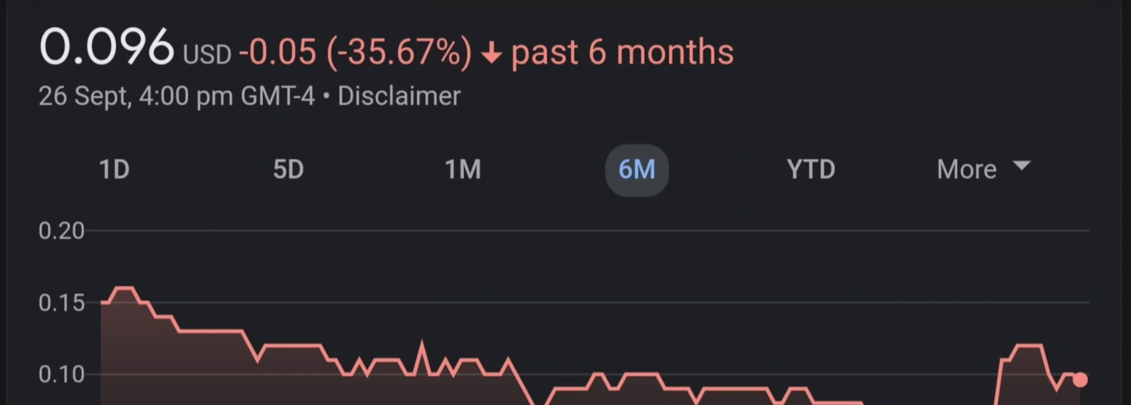
# Change the Google Finance chart from six months to year to date
pyautogui.click(810, 169)
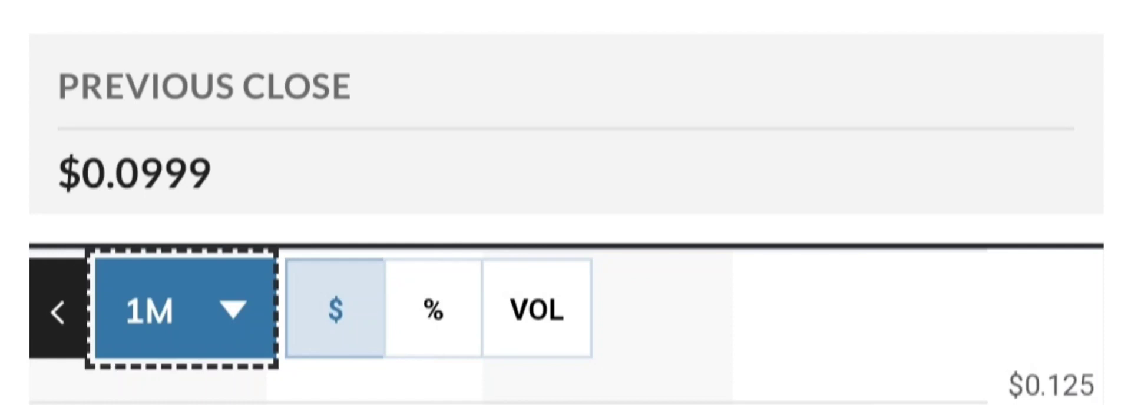
# Widen the MarketWatch quote chart period to three months
pyautogui.press('Down')
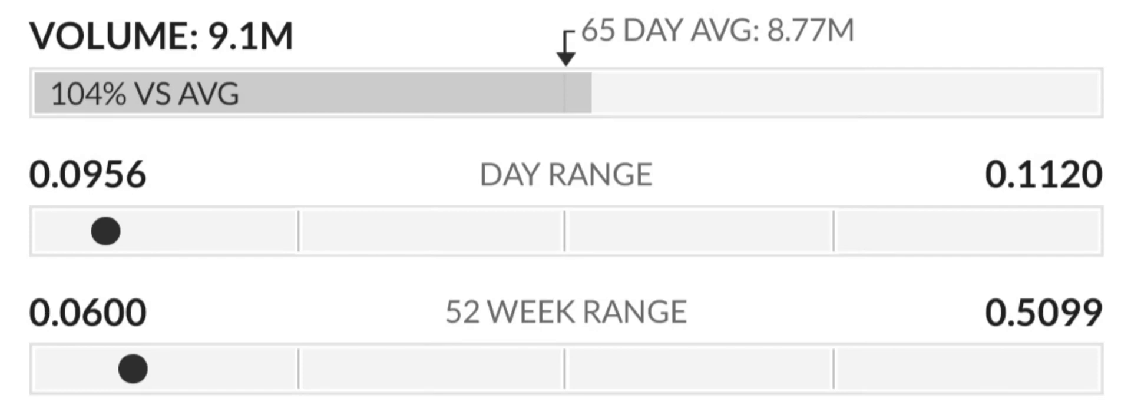
pyautogui.scroll(-5, 565, 202)
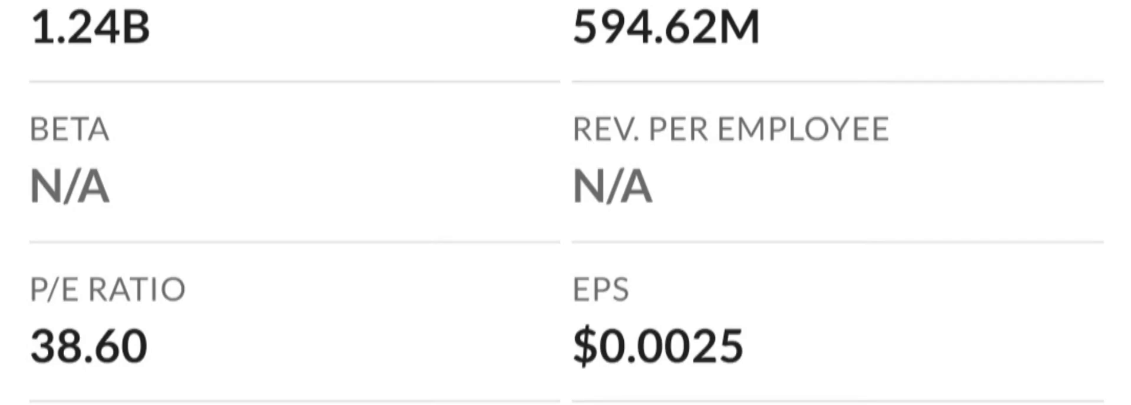
pyautogui.scroll(-5, 565, 203)
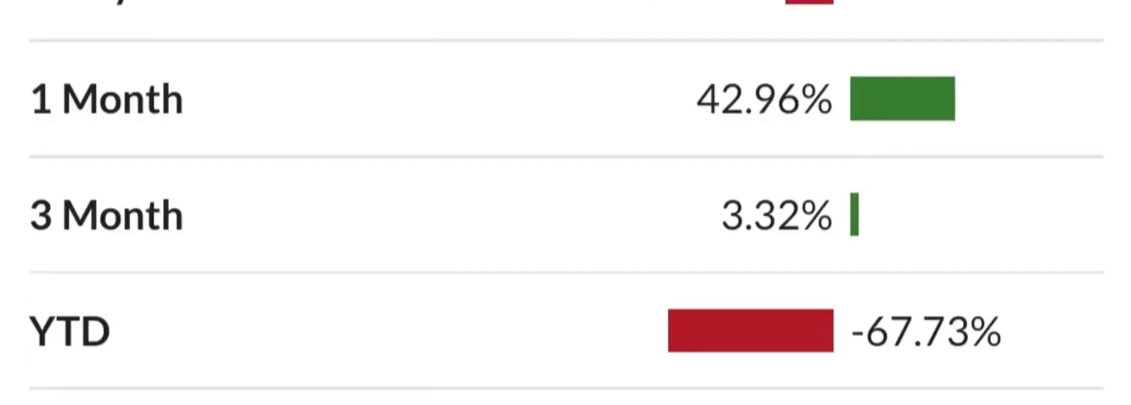